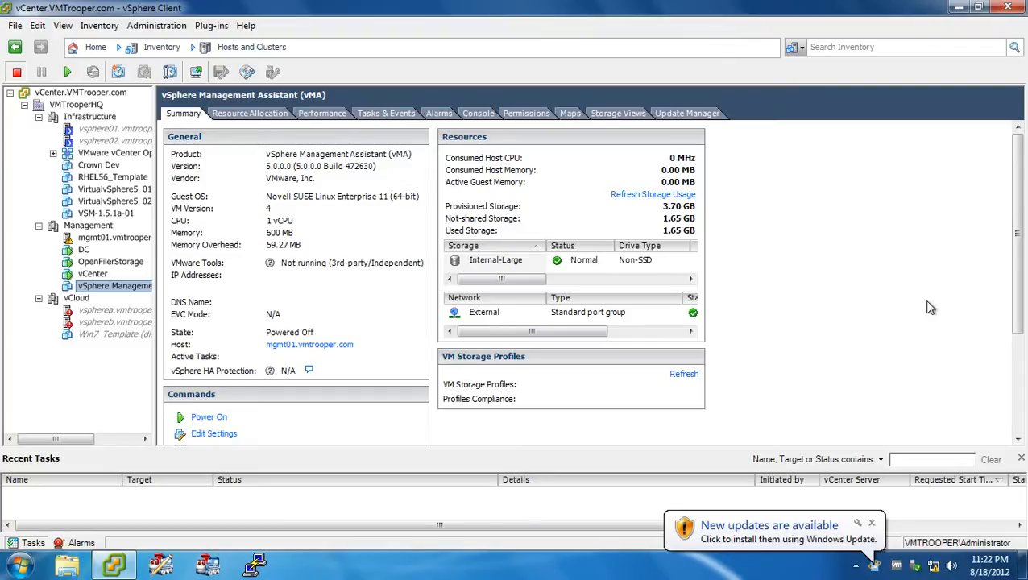
Try to power on the vSphere Management Assistant (vMA) virtual machine.
left_click(211, 418)
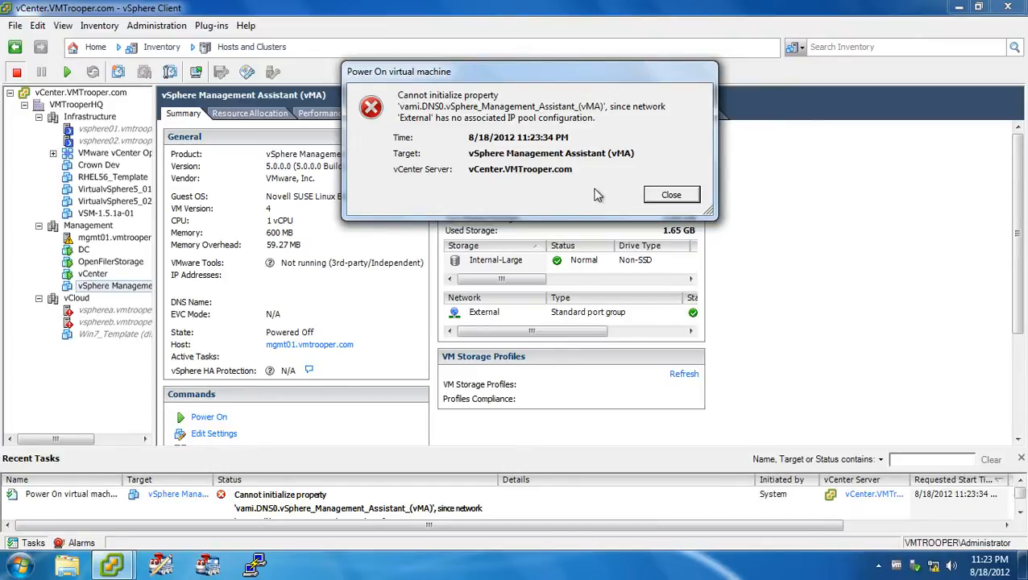
left_click(662, 195)
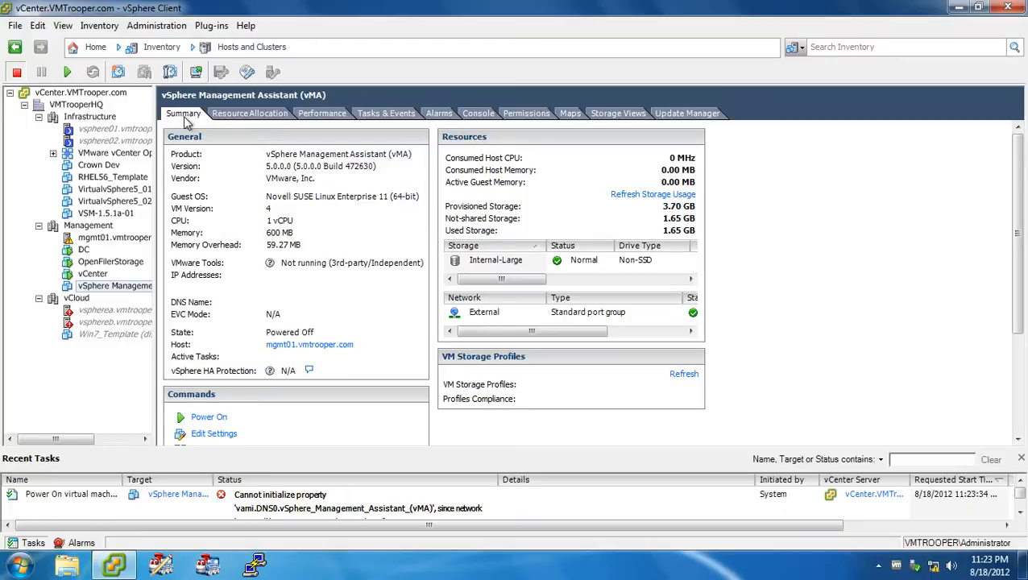
Start a new IP pool for the VMTrooperHQ datacenter and name it VMTrooper Test.
left_click(91, 107)
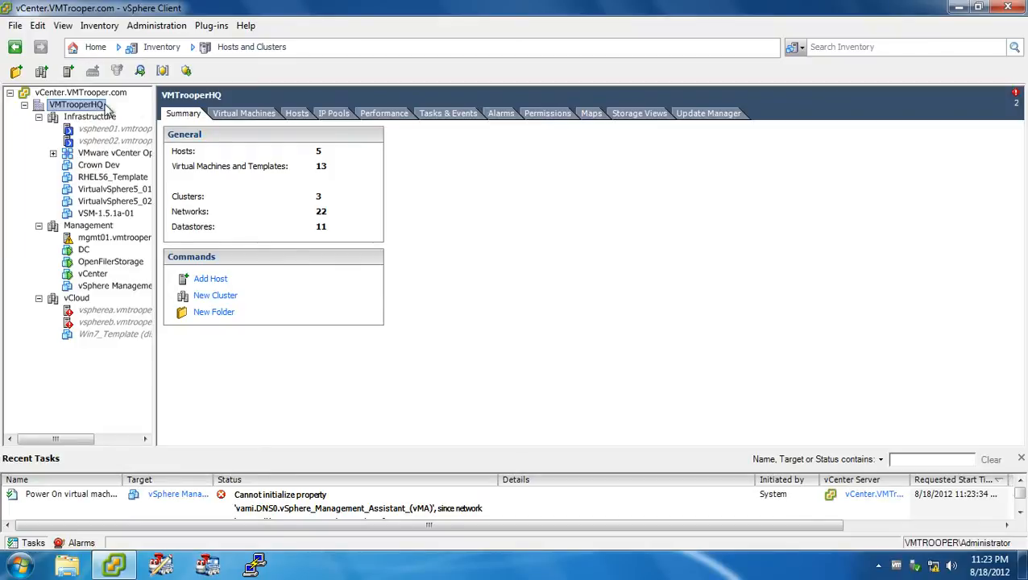
left_click(332, 114)
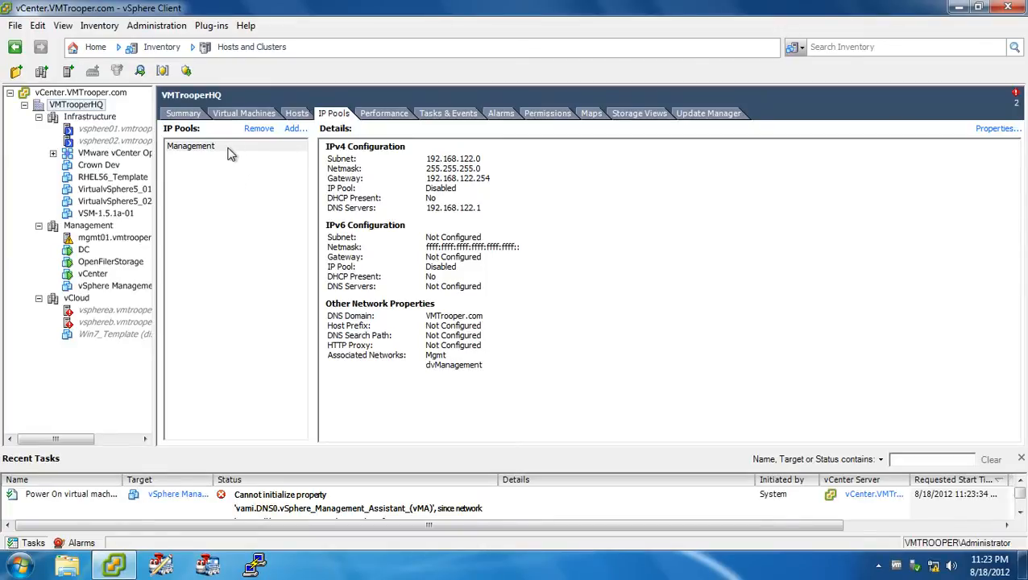
left_click(293, 130)
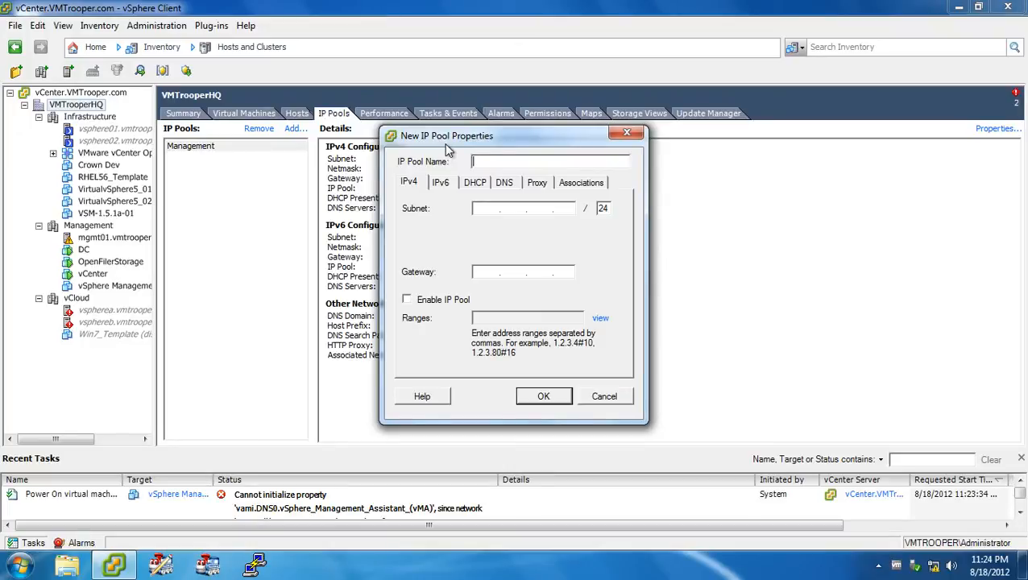
type("V")
type("MTrooper Test")
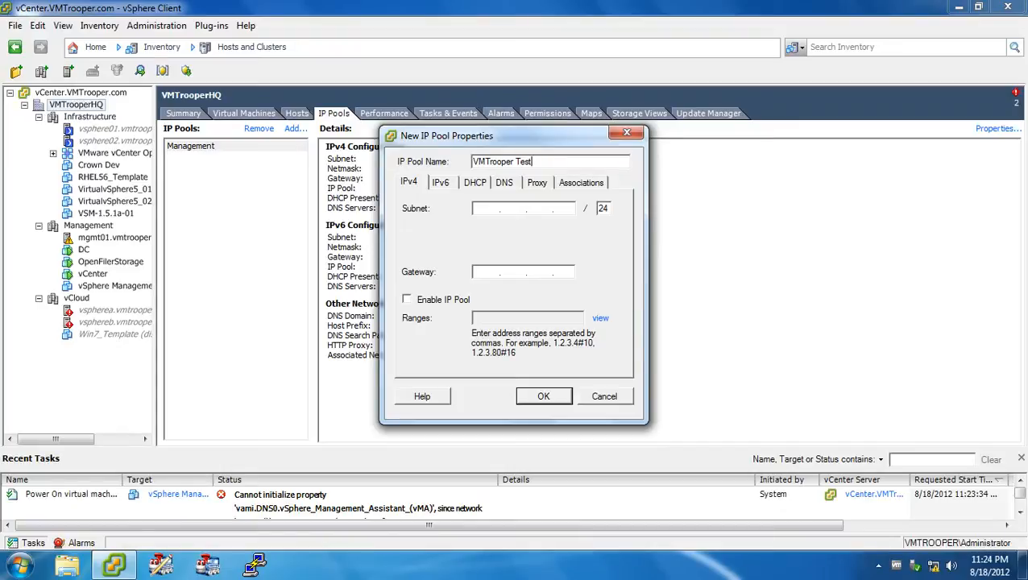
Set the IP pool's IPv4 subnet address to 192.168.124.0.
left_click(482, 207)
type("192.168.124.0")
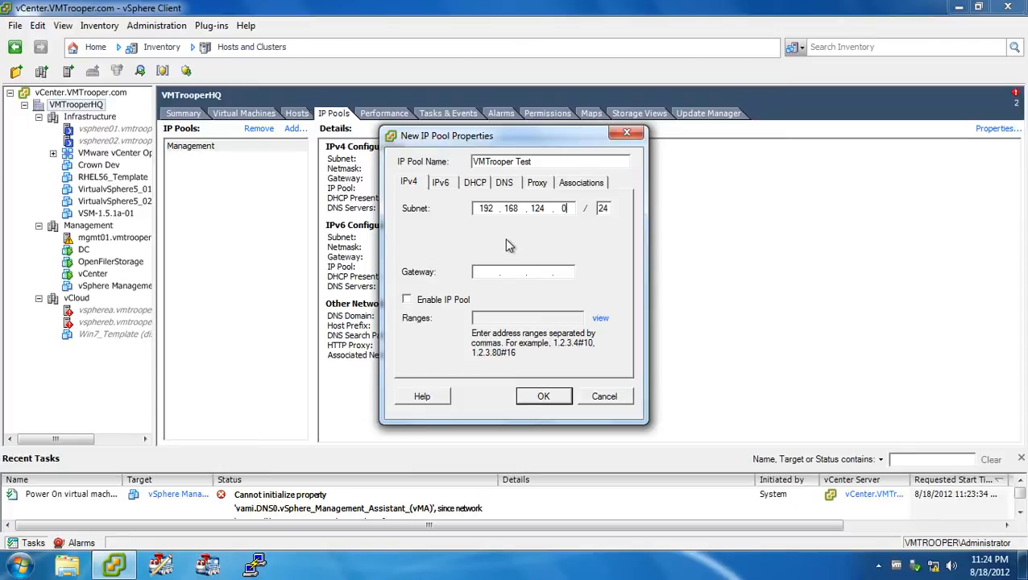
Try a prefix length of 26 on the IPv4 subnet, and restore it to 24.
left_click(609, 212)
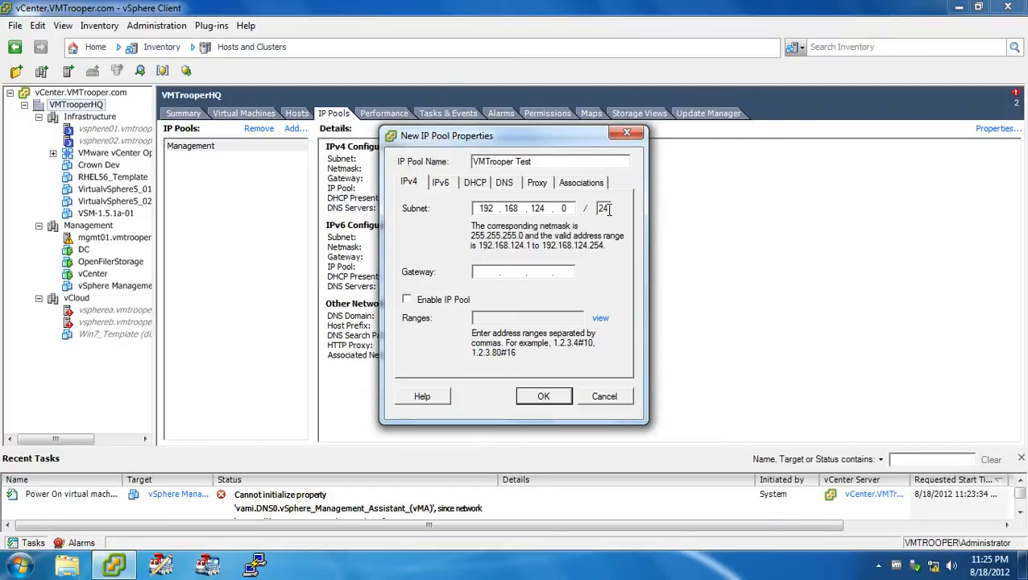
key("BackSpace")
key("BackSpace")
type("26")
left_click(565, 208)
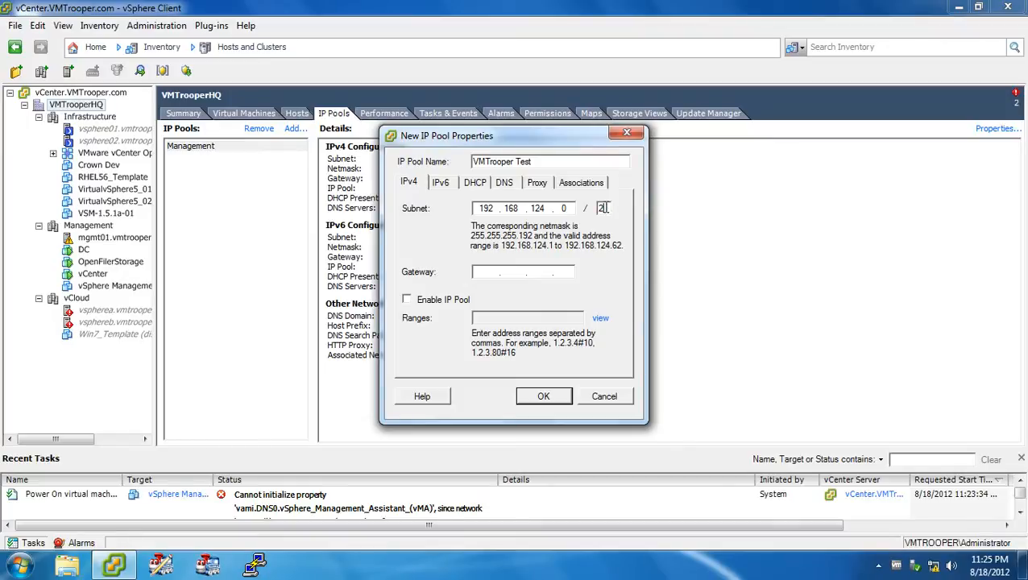
type("4")
left_click(569, 208)
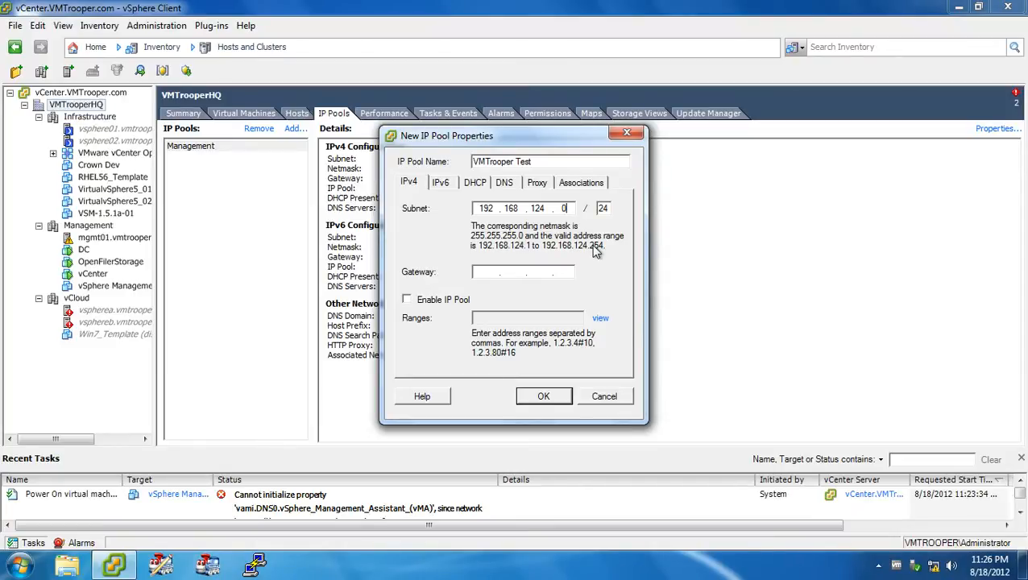
Set the IP pool's IPv4 gateway to 192.168.124.254.
left_click(493, 272)
type("192.168.124.254")
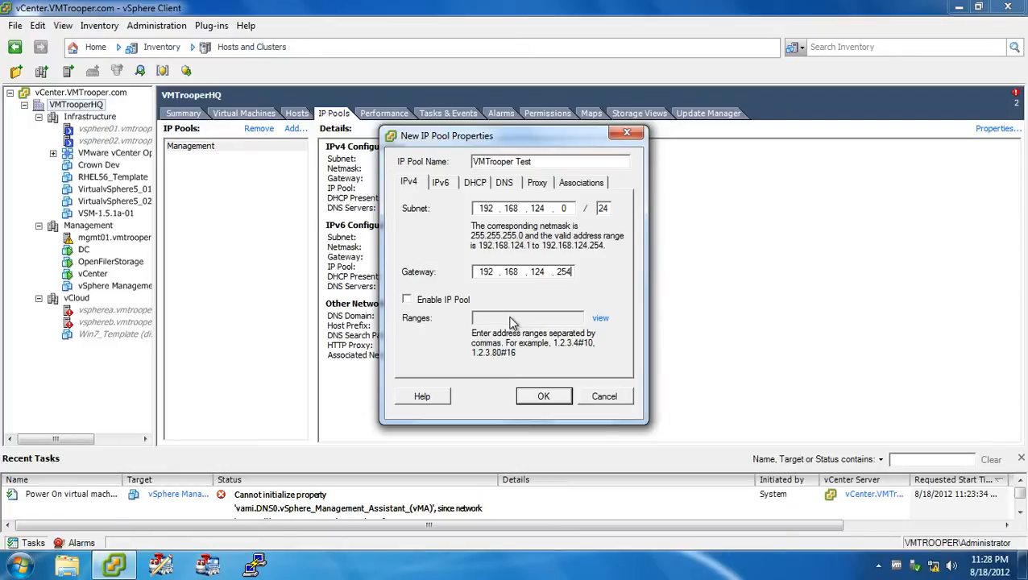
Leave the pool's IPv6 and DHCP settings at their defaults and set the DNS domain to VMTrooper.com.
left_click(441, 185)
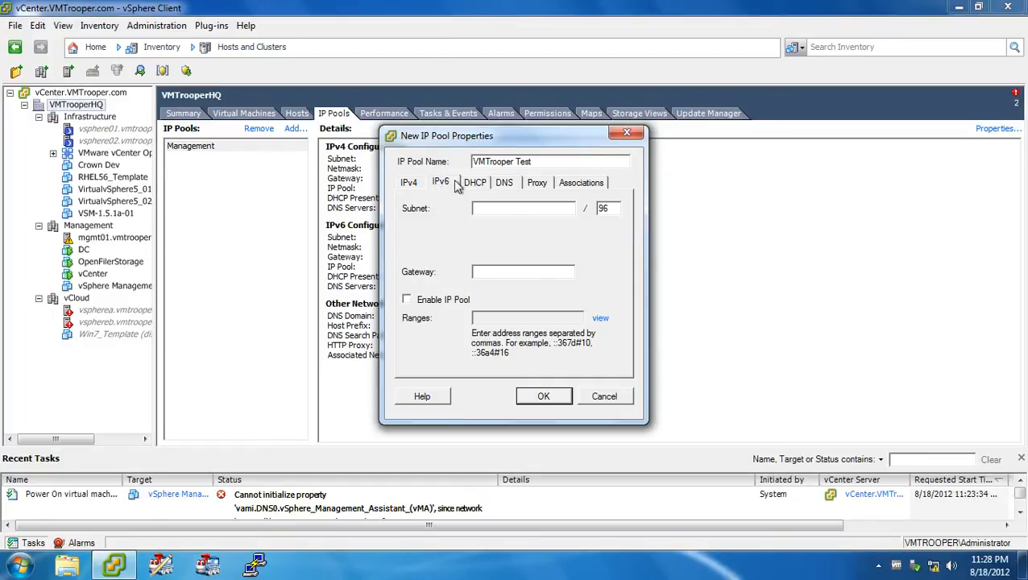
left_click(474, 184)
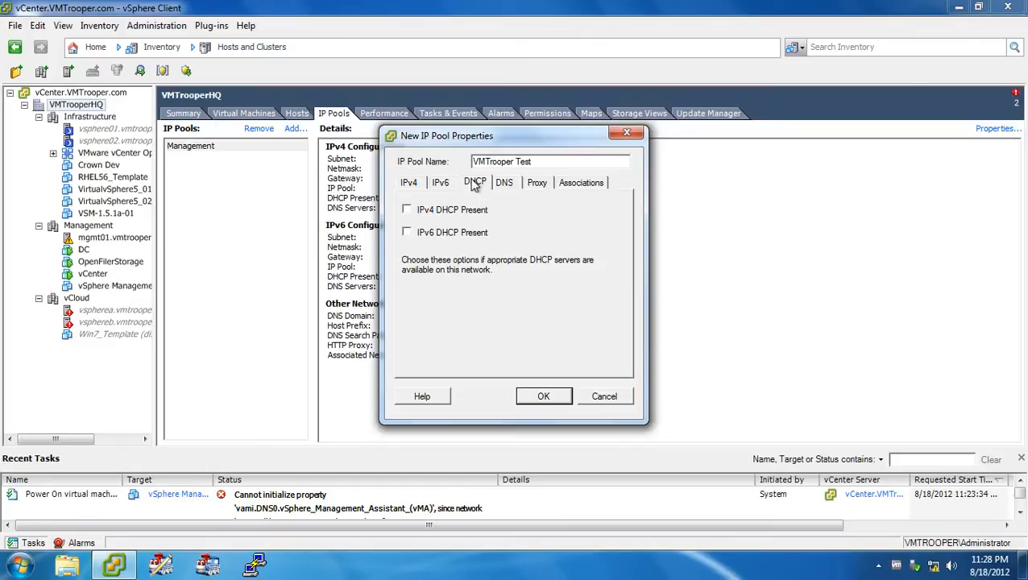
left_click(504, 183)
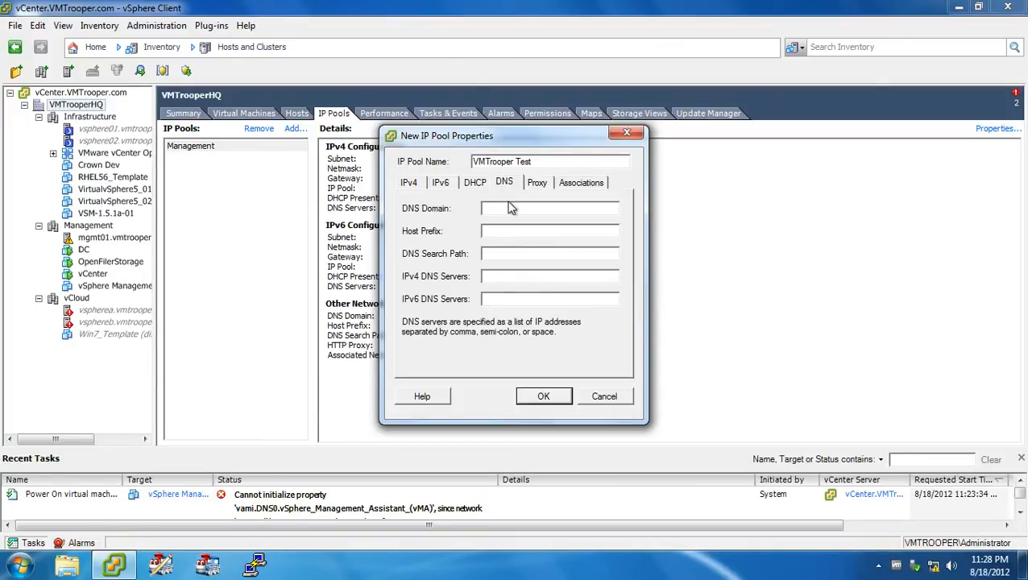
left_click(511, 208)
type("VMTrooper.com")
Set the IP pool's IPv4 DNS server to 192.168.122.1.
left_click(499, 279)
type("192.168")
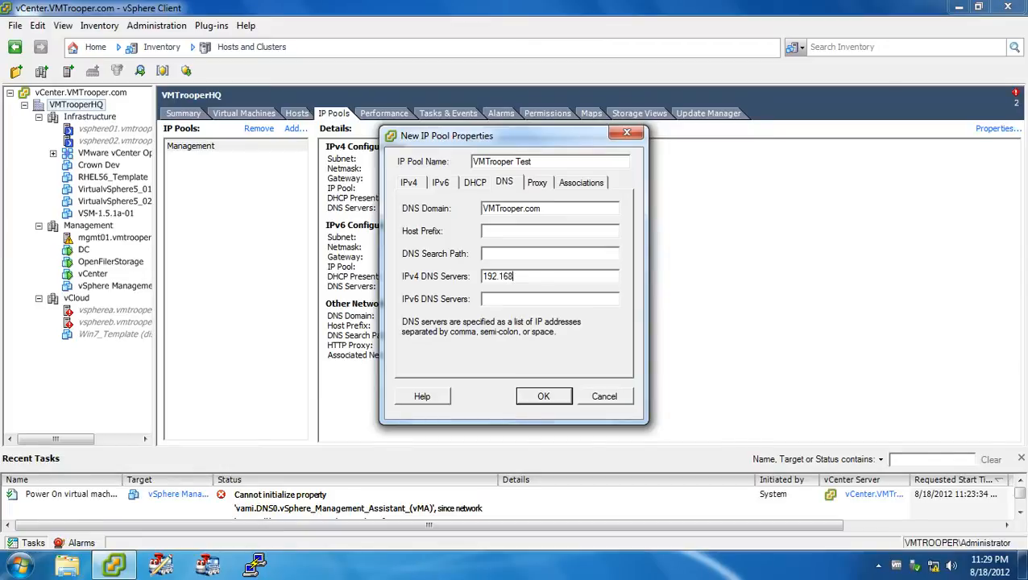
type(".122")
key("BackSpace")
type("4")
key("BackSpace")
type("2.1")
Associate the IP pool with the dvVMTraffic, External and VM_Network networks, leaving the HTTP proxy empty, and create the pool.
left_click(536, 184)
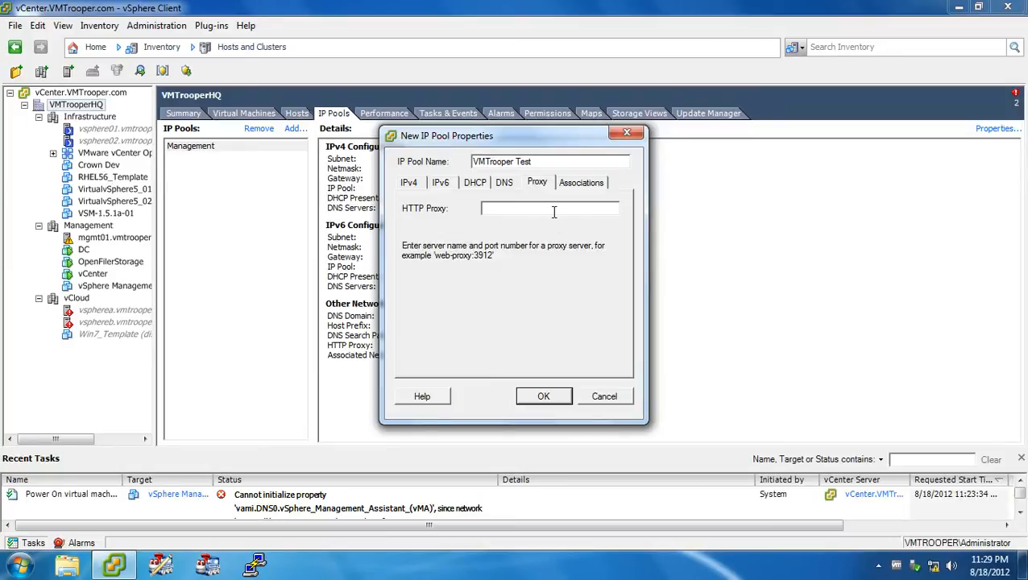
left_click(553, 212)
left_click(578, 184)
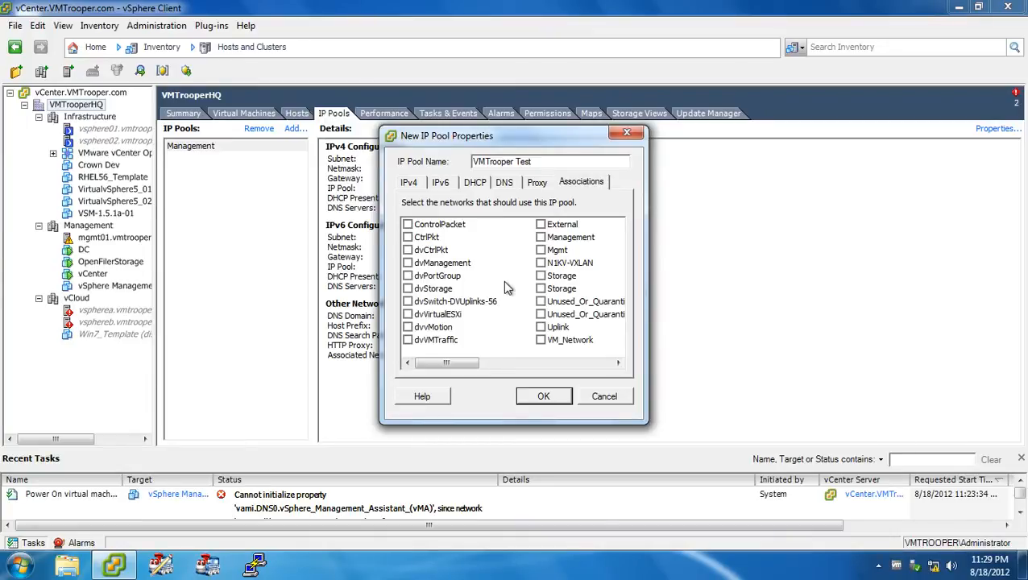
left_click(408, 341)
left_click(541, 225)
left_click(542, 341)
left_click(542, 396)
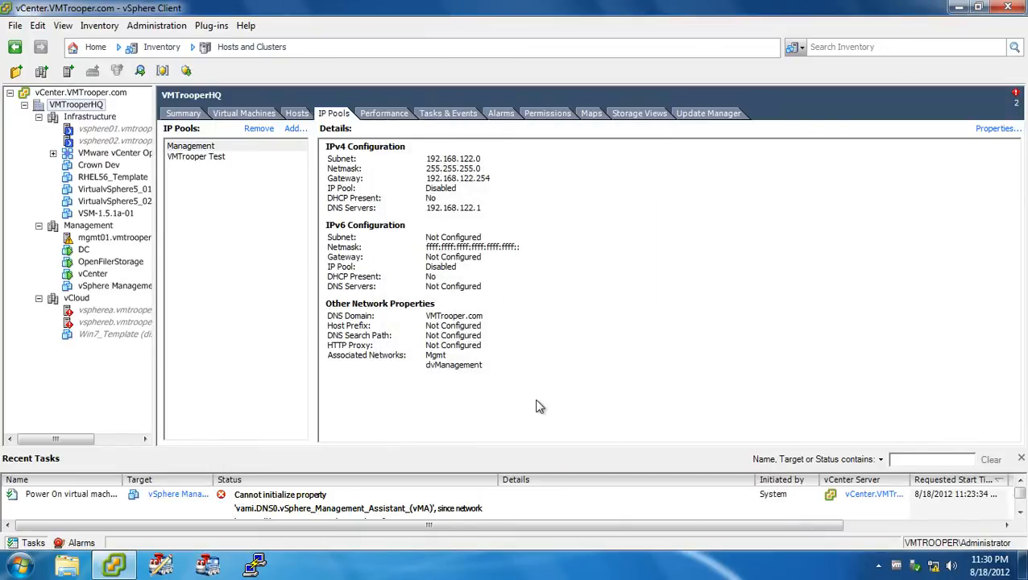
Check the VMTrooper Test pool's details and power on the vSphere Management Assistant (vMA) virtual machine.
left_click(210, 156)
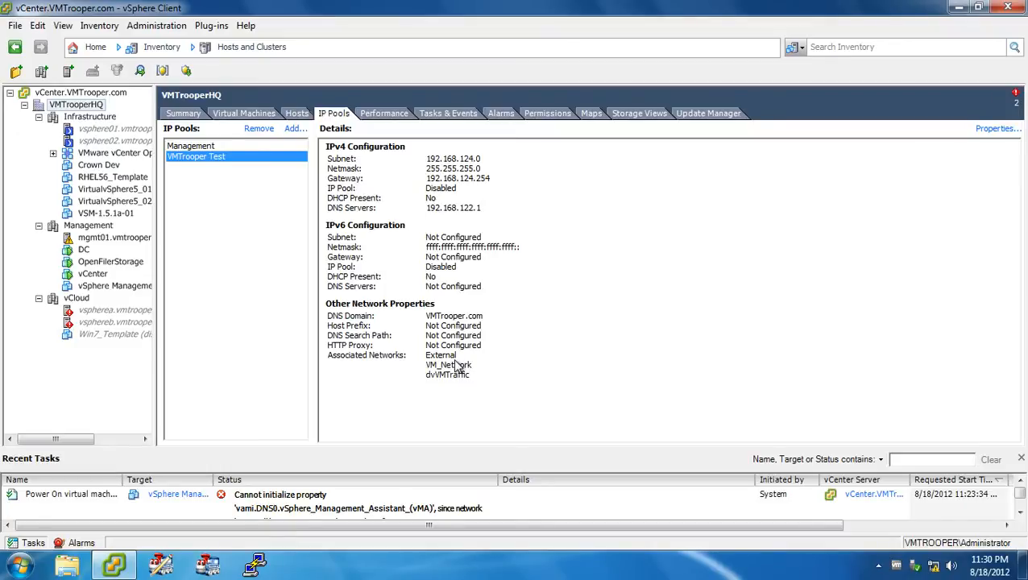
left_click(118, 287)
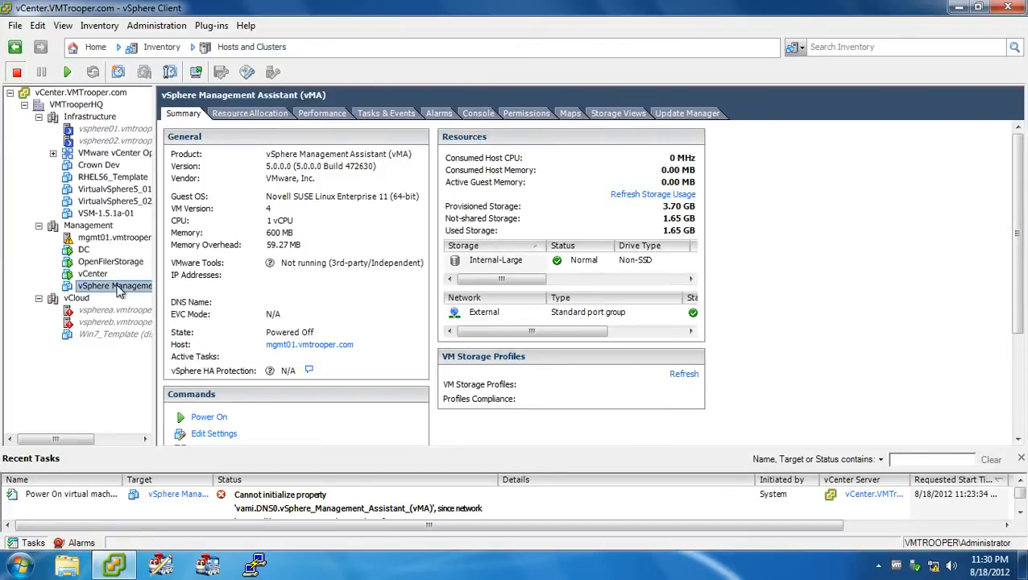
left_click(214, 421)
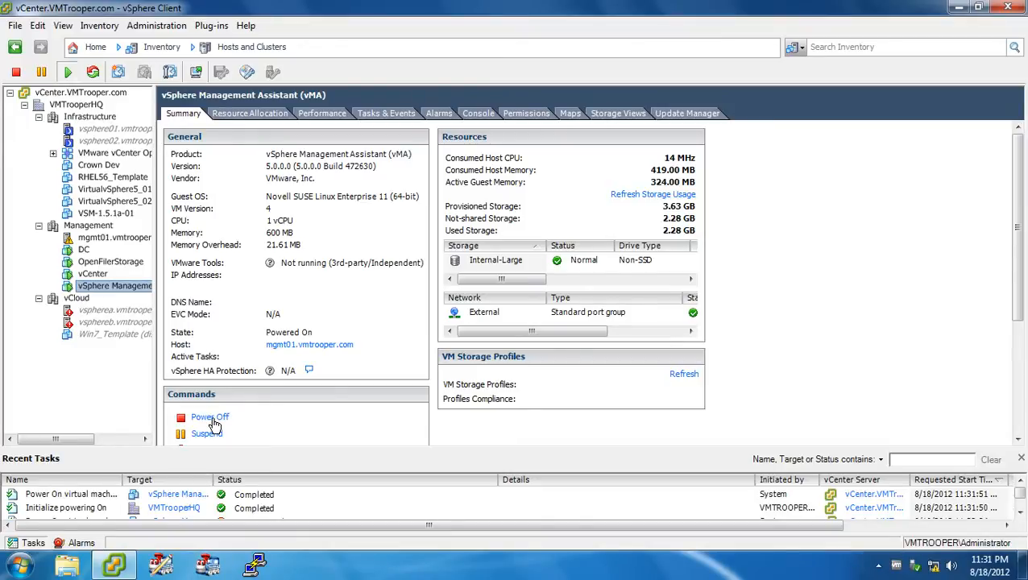
Start deploying an OVF template from vMA-5.0.0.0-472630_OVF10.ovf and accept its end user license agreement.
left_click(15, 26)
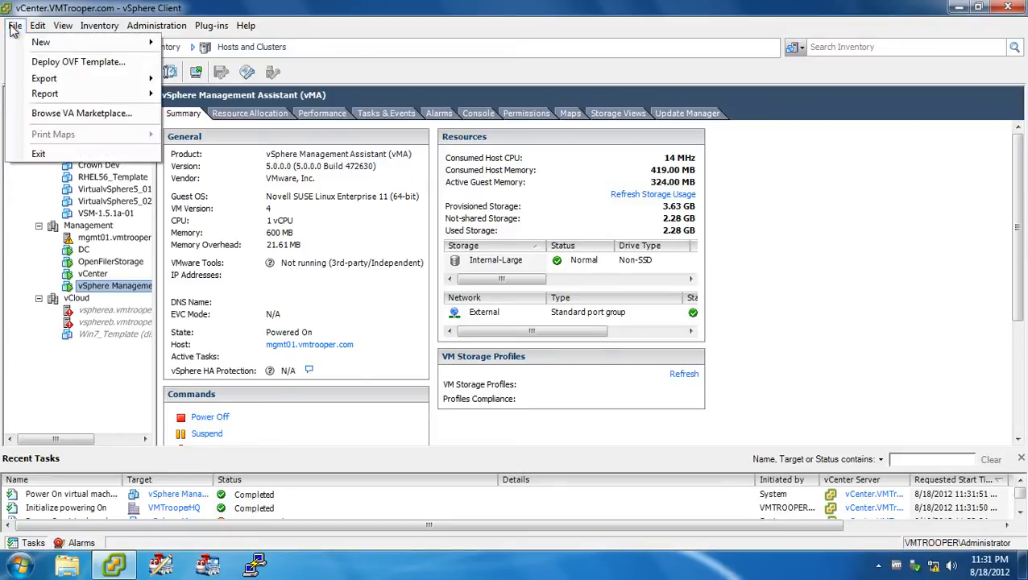
left_click(39, 64)
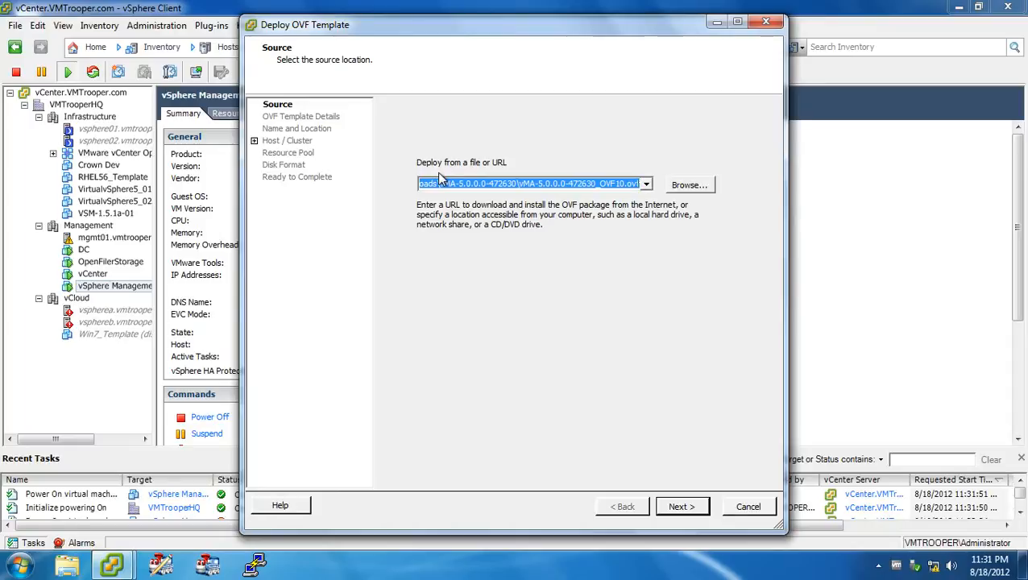
left_click(677, 506)
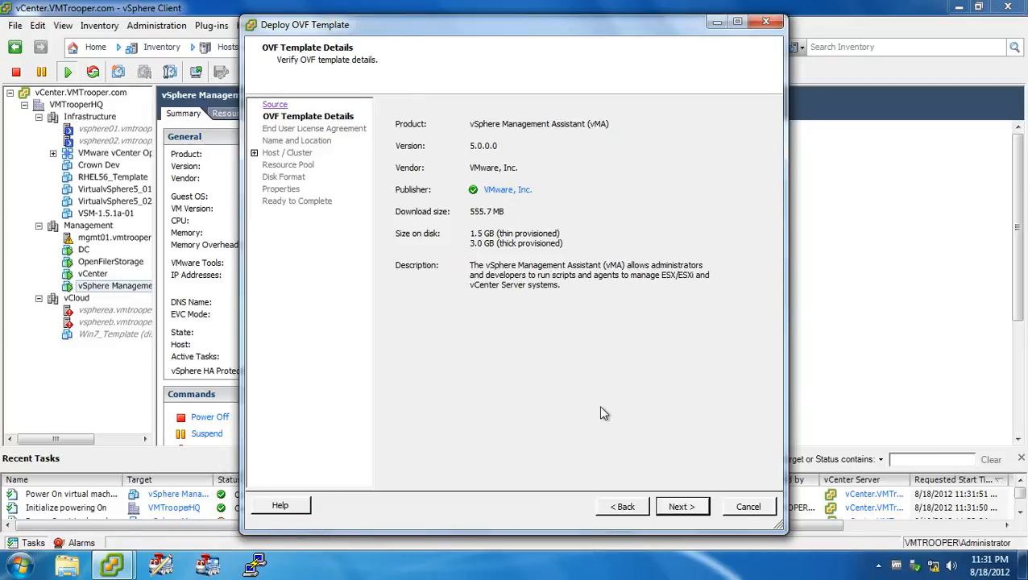
left_click(682, 507)
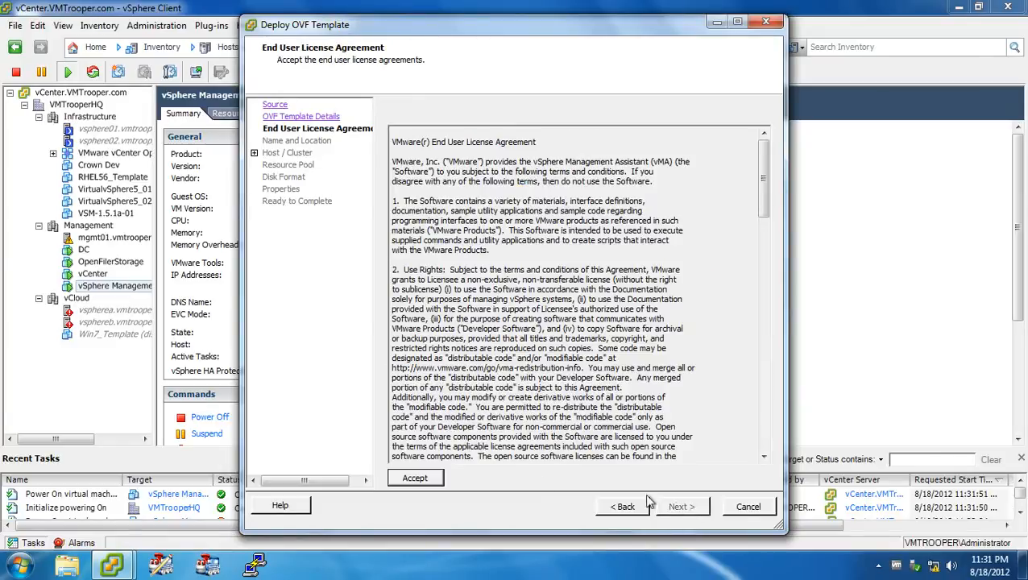
left_click(415, 478)
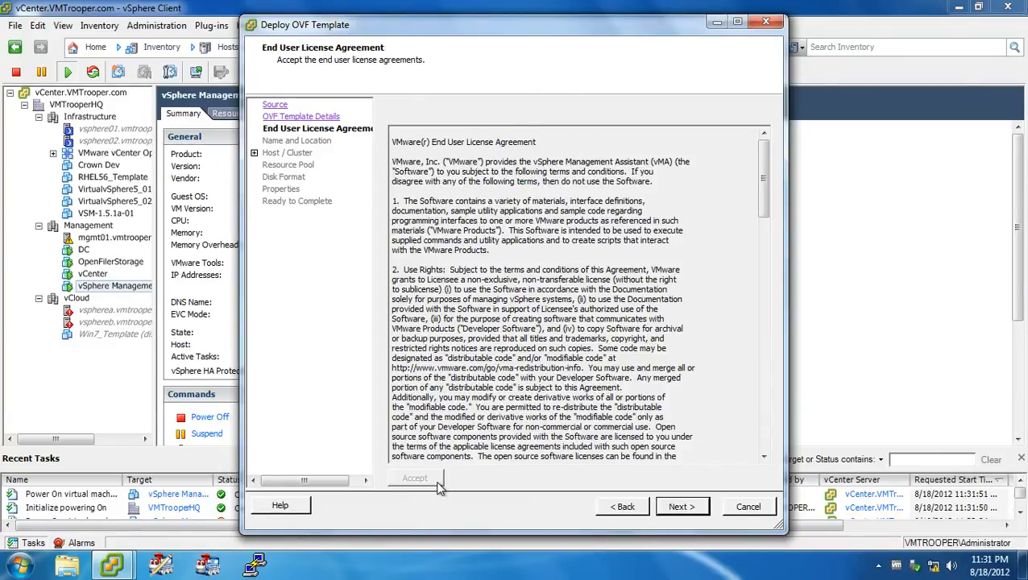
left_click(686, 508)
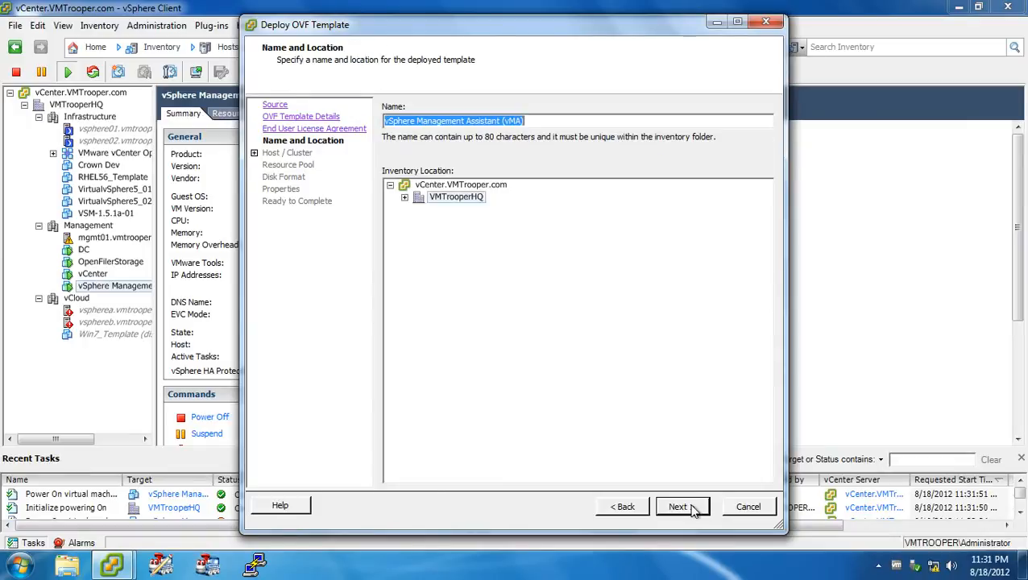
Name the deployed template vSphere Management Assistant (vMA)2 in VMTrooperHQ and choose the Management cluster to run it.
left_click(543, 119)
type("2")
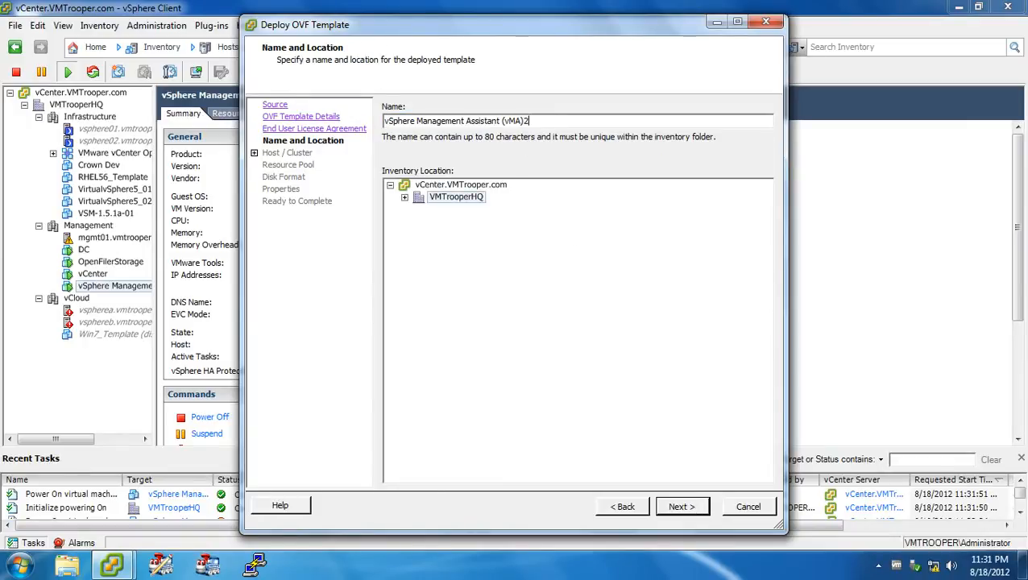
left_click(692, 508)
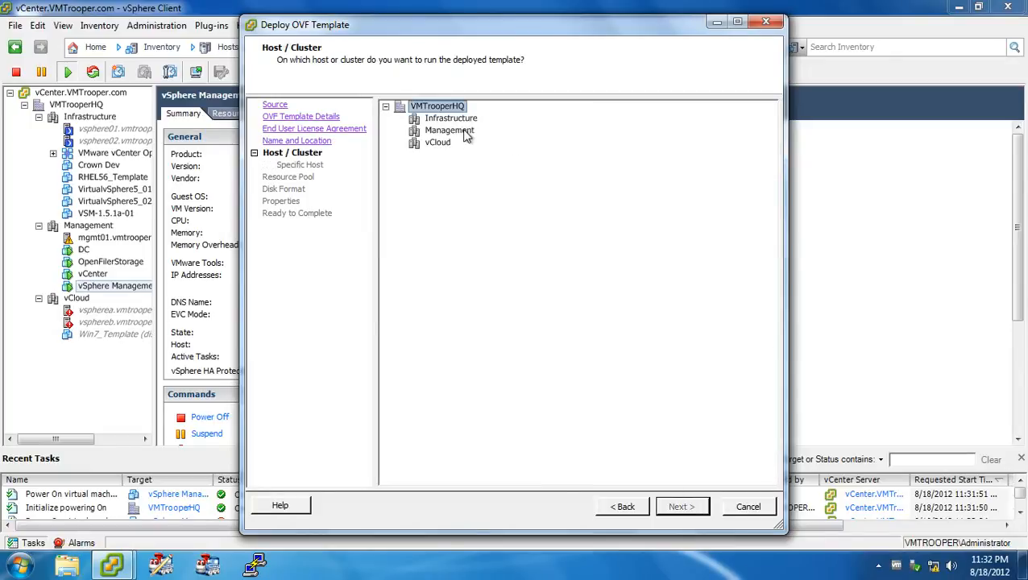
left_click(451, 130)
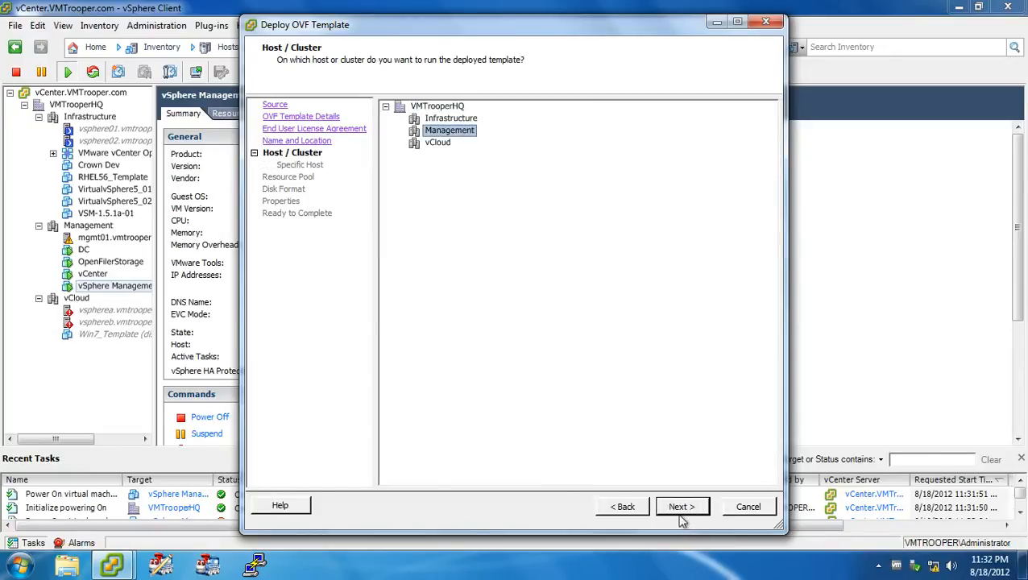
left_click(681, 509)
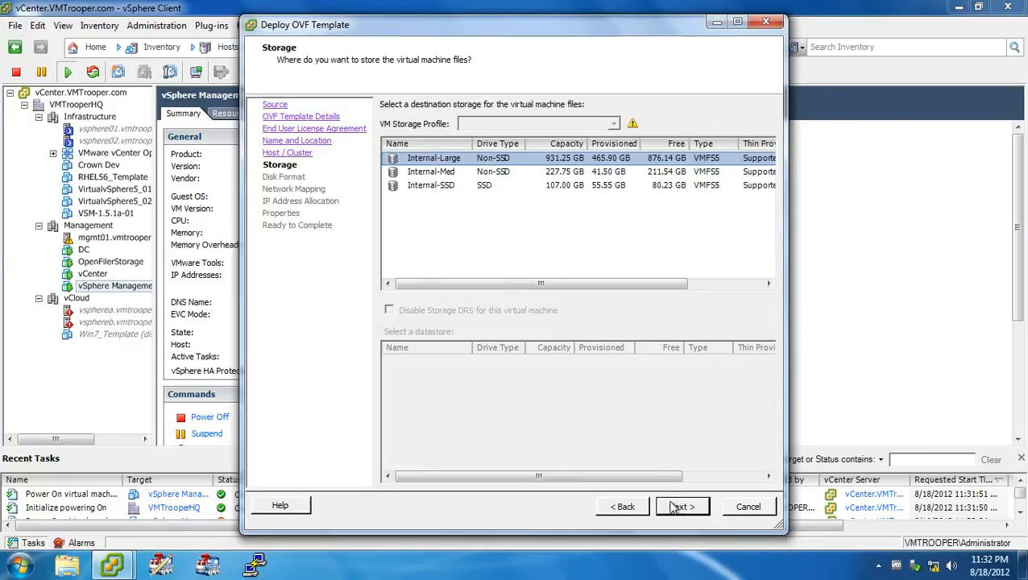
Store the virtual machine files on the Internal-Large datastore with the Thin Provision disk format.
left_click(681, 508)
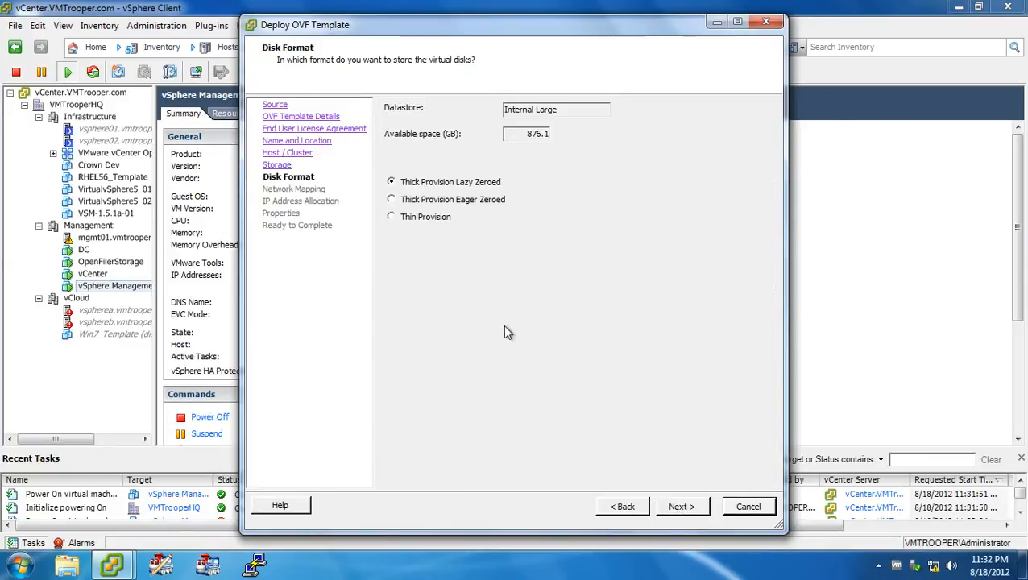
left_click(436, 222)
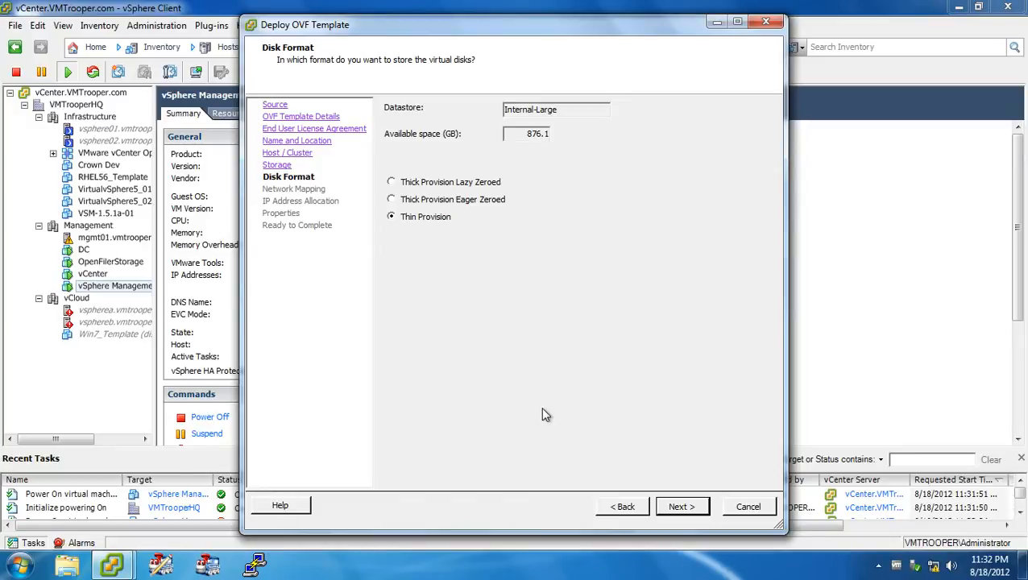
left_click(682, 506)
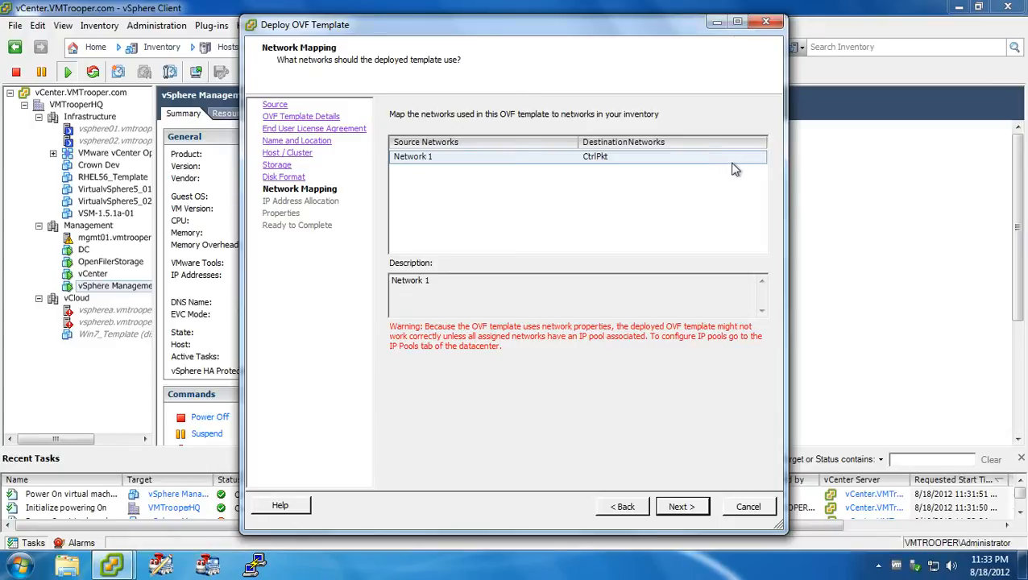
Map Network 1 of the OVF template to the Mgmt network and keep the Fixed IP allocation policy.
left_click(701, 158)
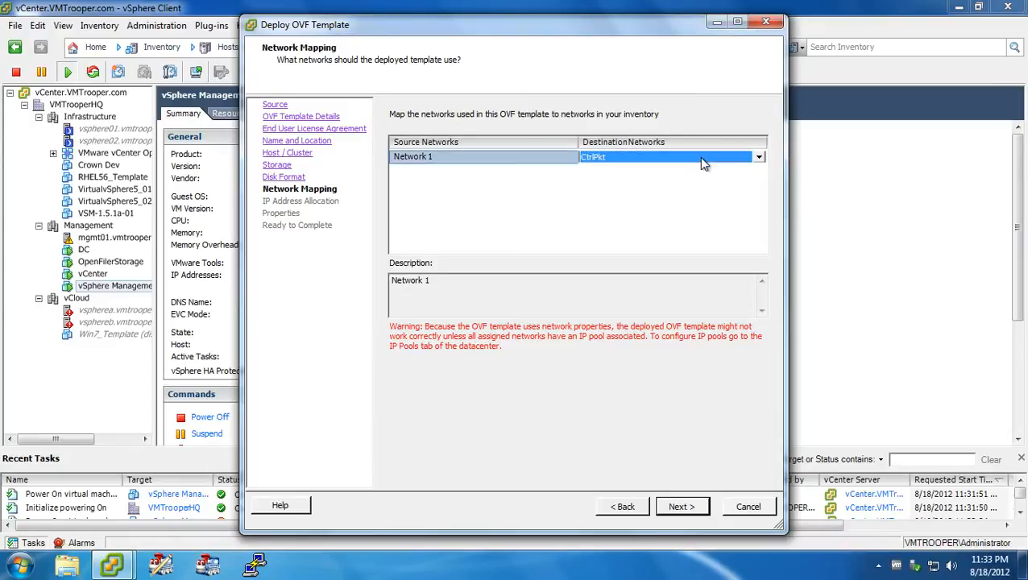
left_click(760, 158)
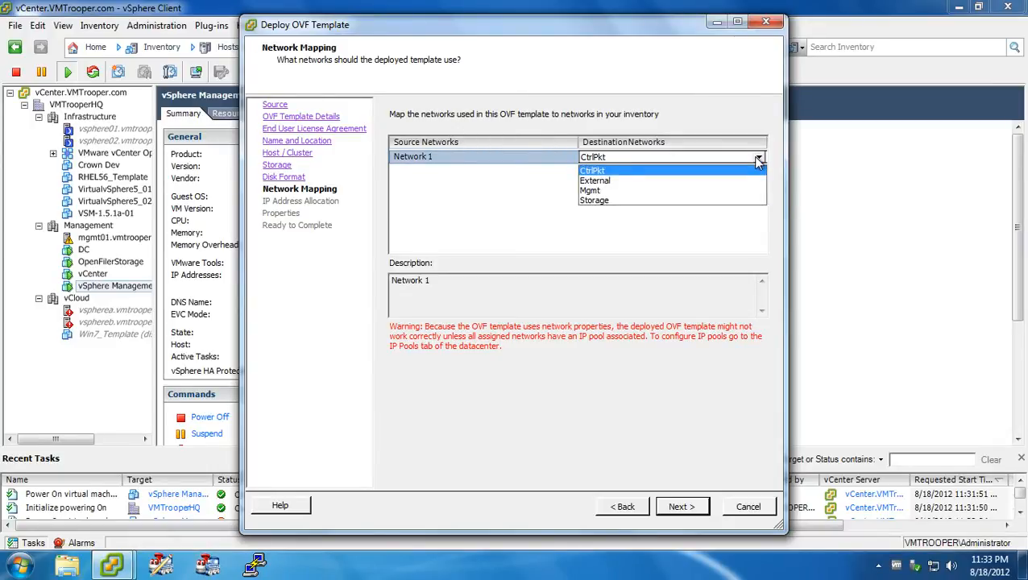
left_click(731, 194)
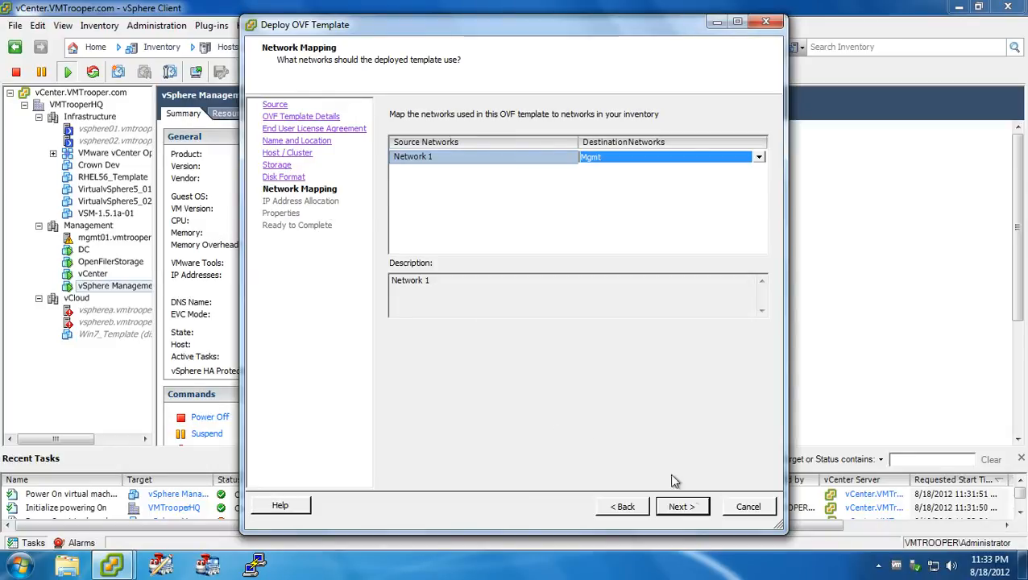
left_click(686, 506)
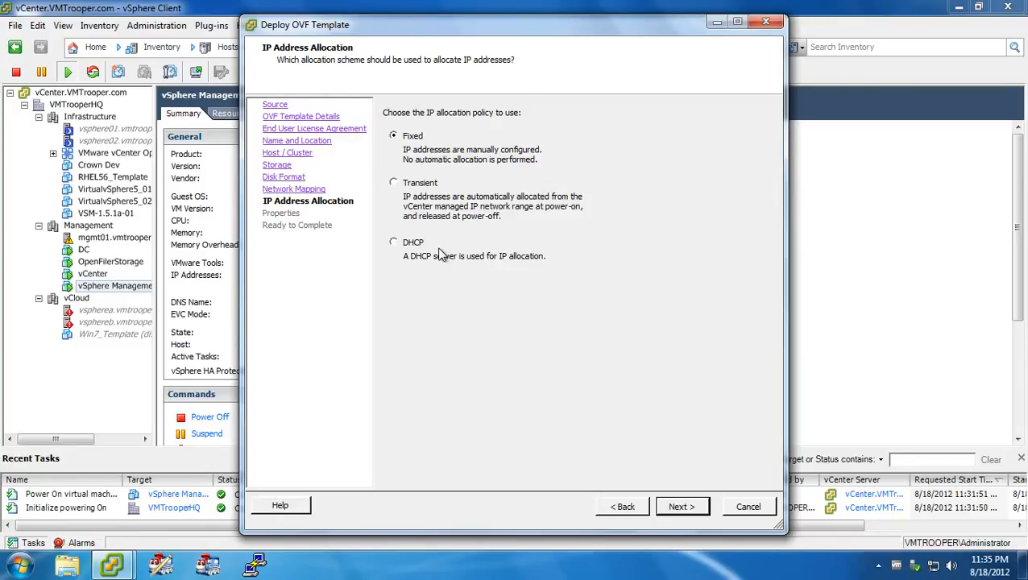
left_click(681, 507)
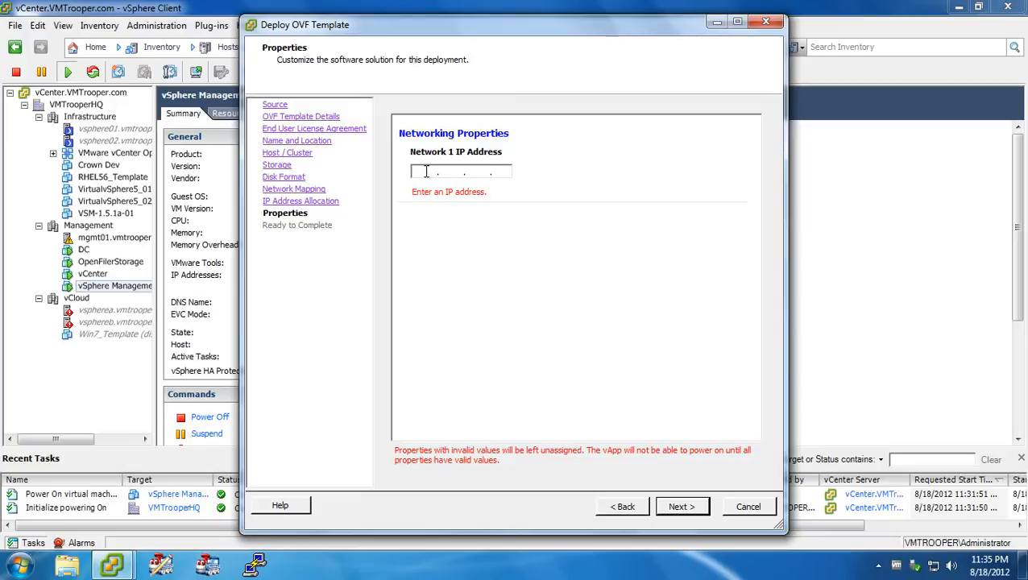
Set the Network 1 IP address to 192.168.122.137, proceed to the deployment summary and cancel the OVF deployment.
type("192 . 168 . 127 . 137")
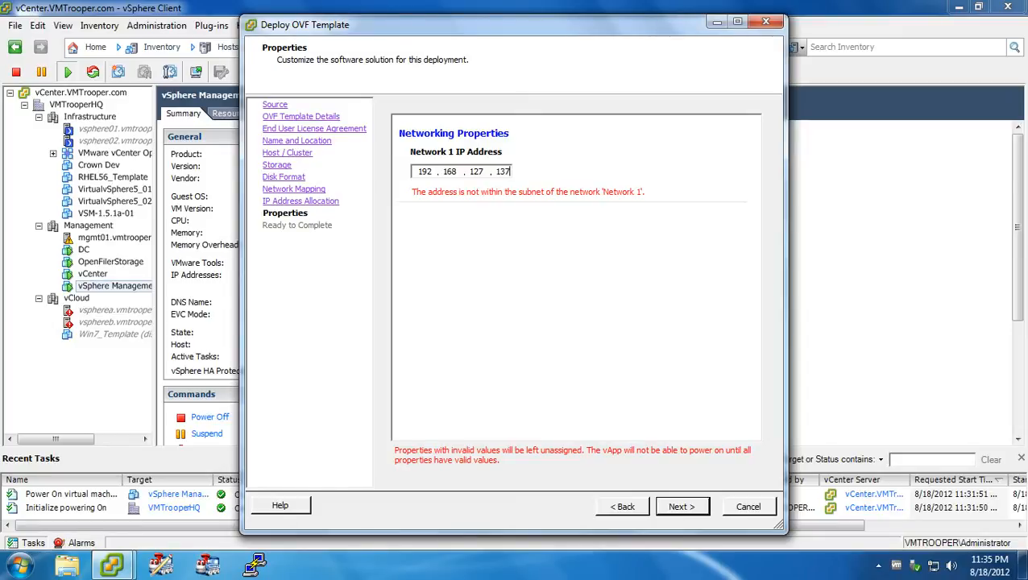
left_click(482, 173)
key("BackSpace")
type("2")
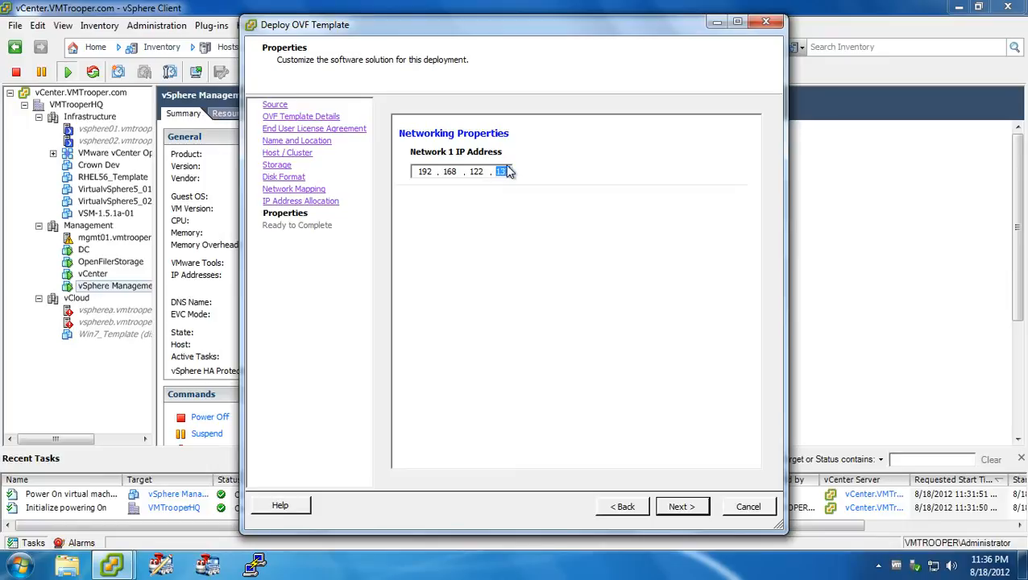
left_click(507, 172)
left_click(685, 506)
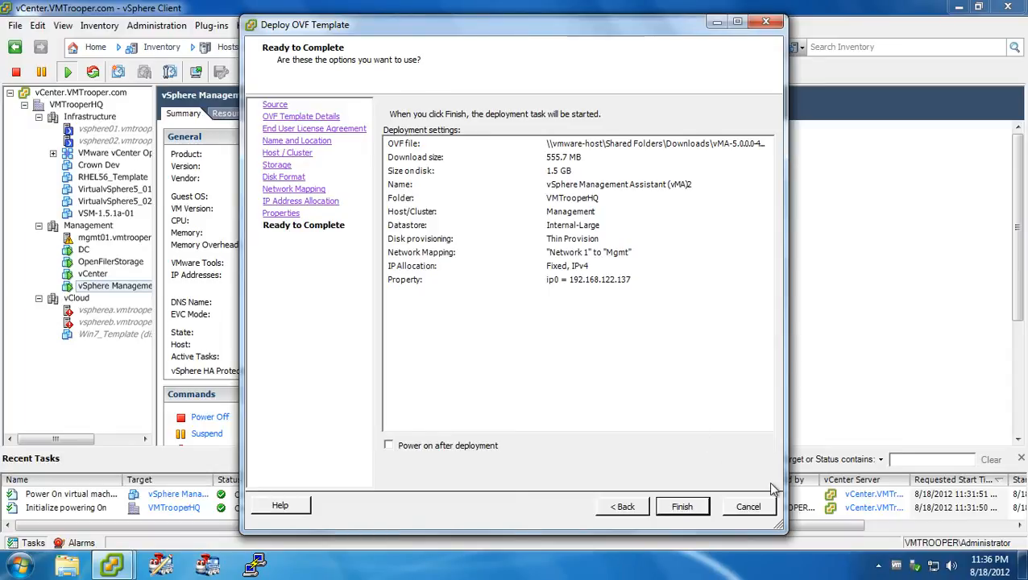
left_click(762, 514)
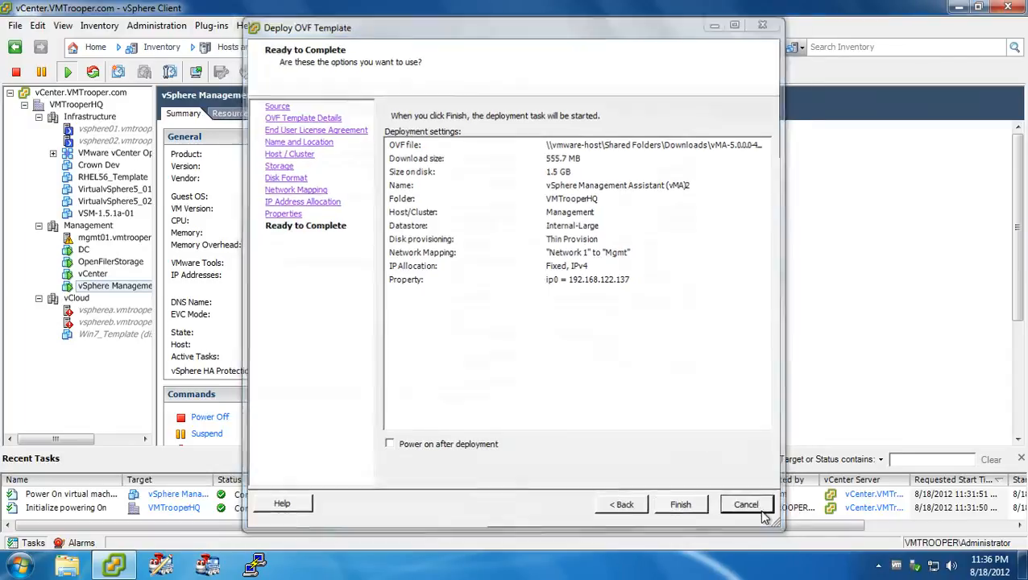